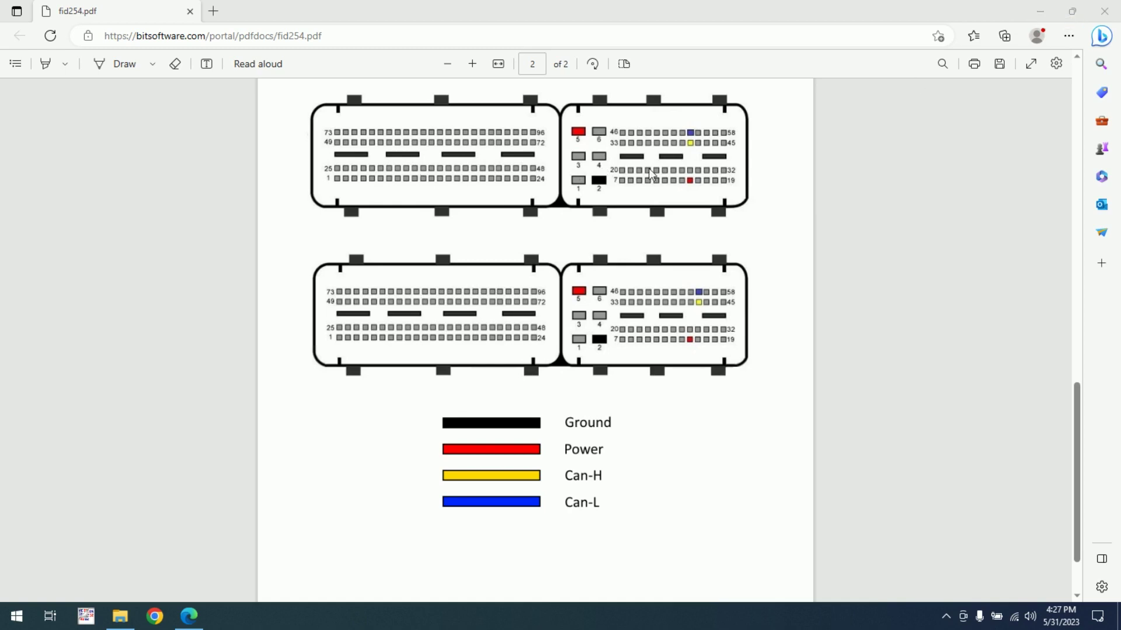
Switch to the desktop, launch BitBox, and bring the fid254.pdf browser window back up
click(1040, 11)
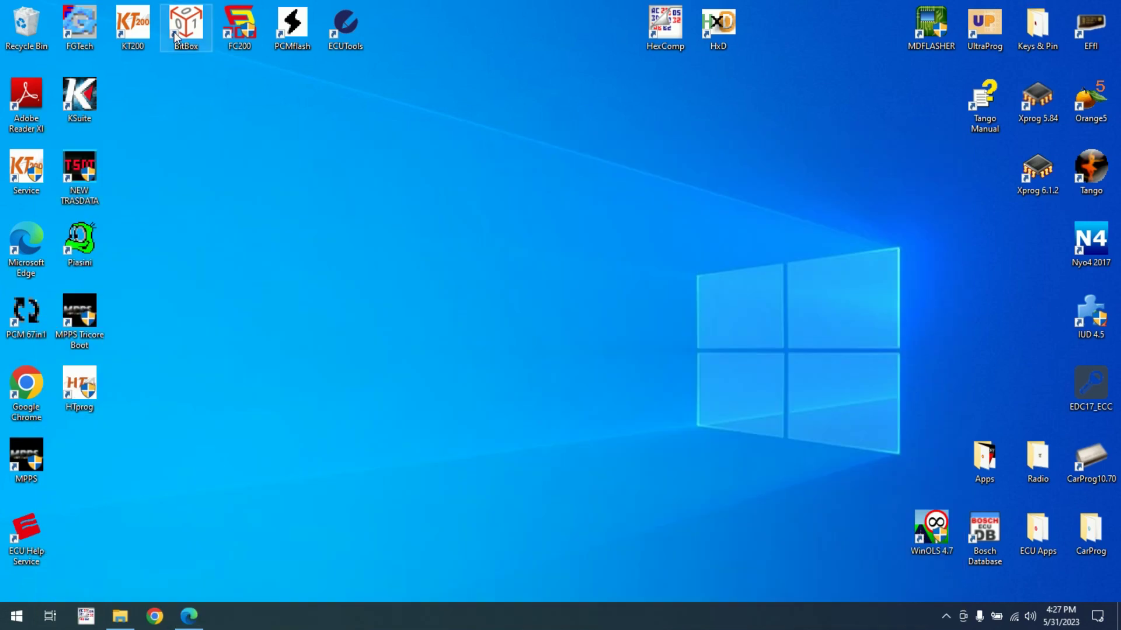
double_click(181, 27)
click(183, 625)
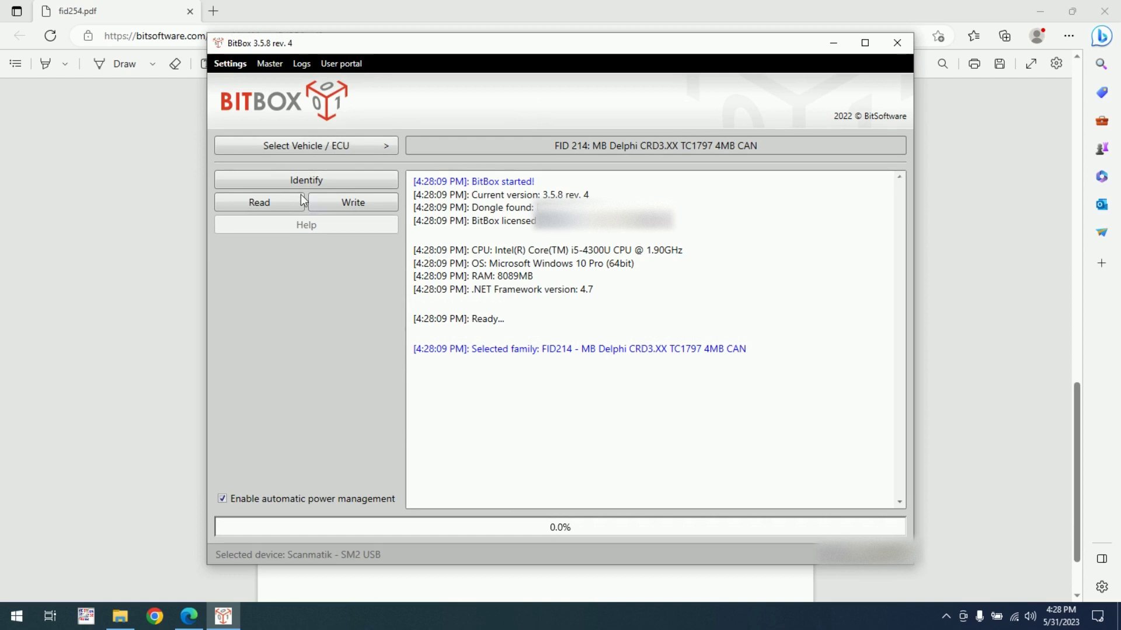
Try to identify the ECU using FID 254, MB Delphi CRD3.XX TC1793 4MB BENCH-CAN, with automatic power management enabled
click(324, 148)
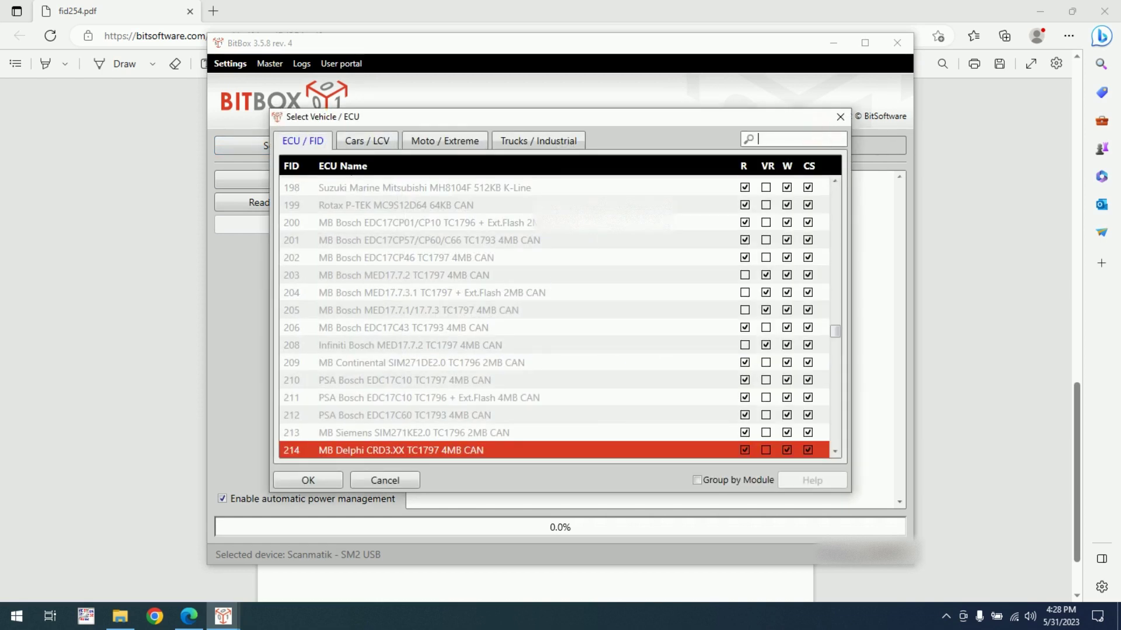
text(CR)
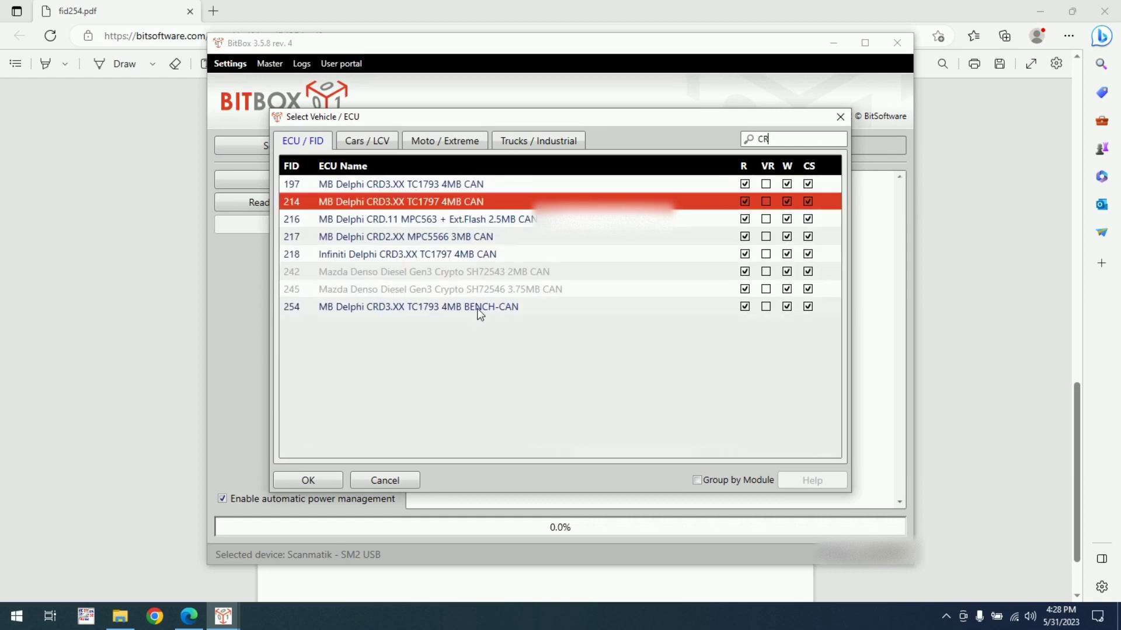
click(477, 308)
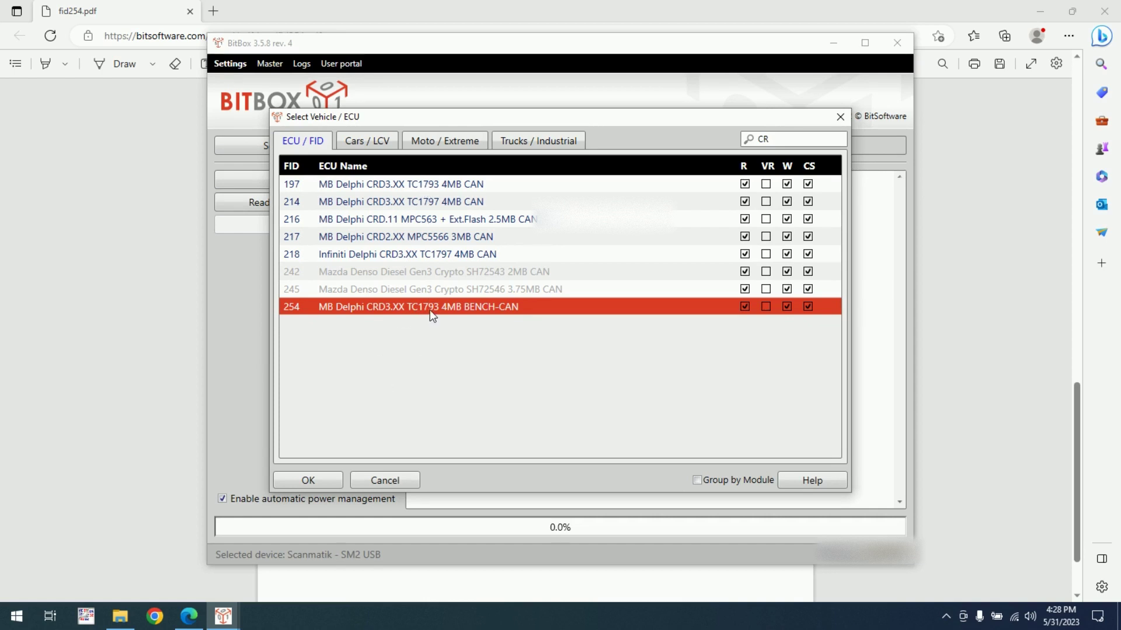
click(318, 487)
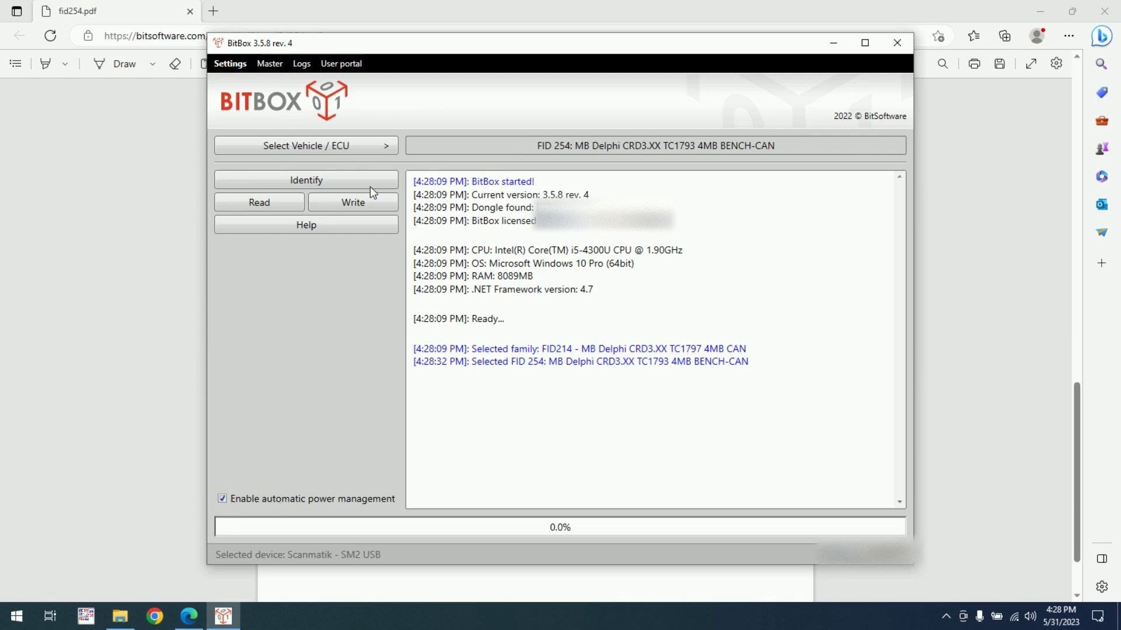
click(307, 182)
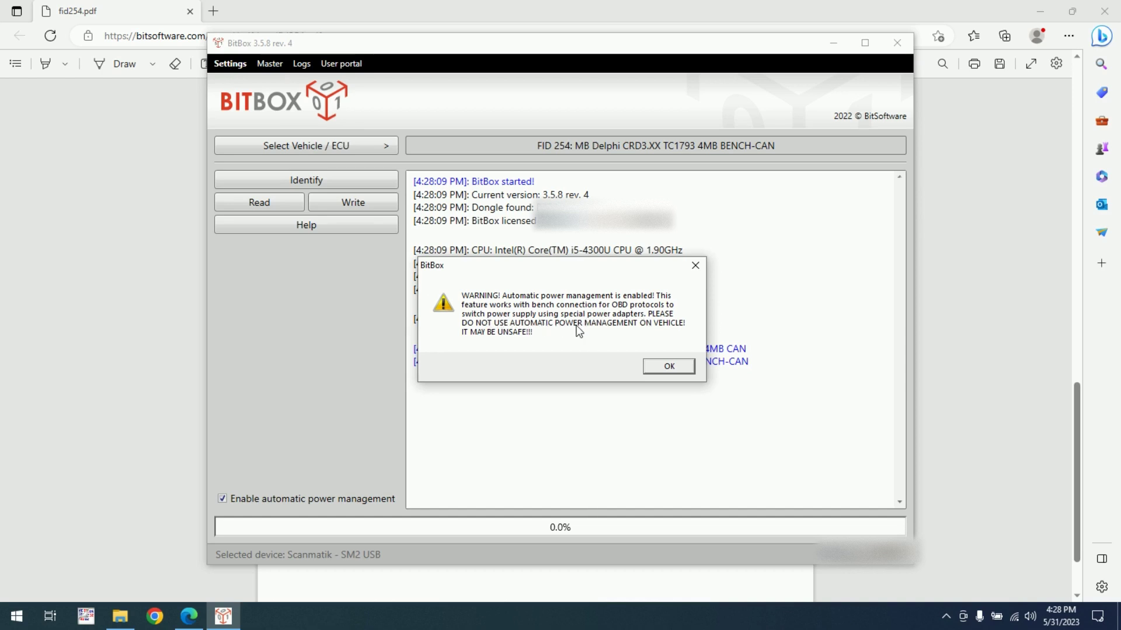
click(670, 366)
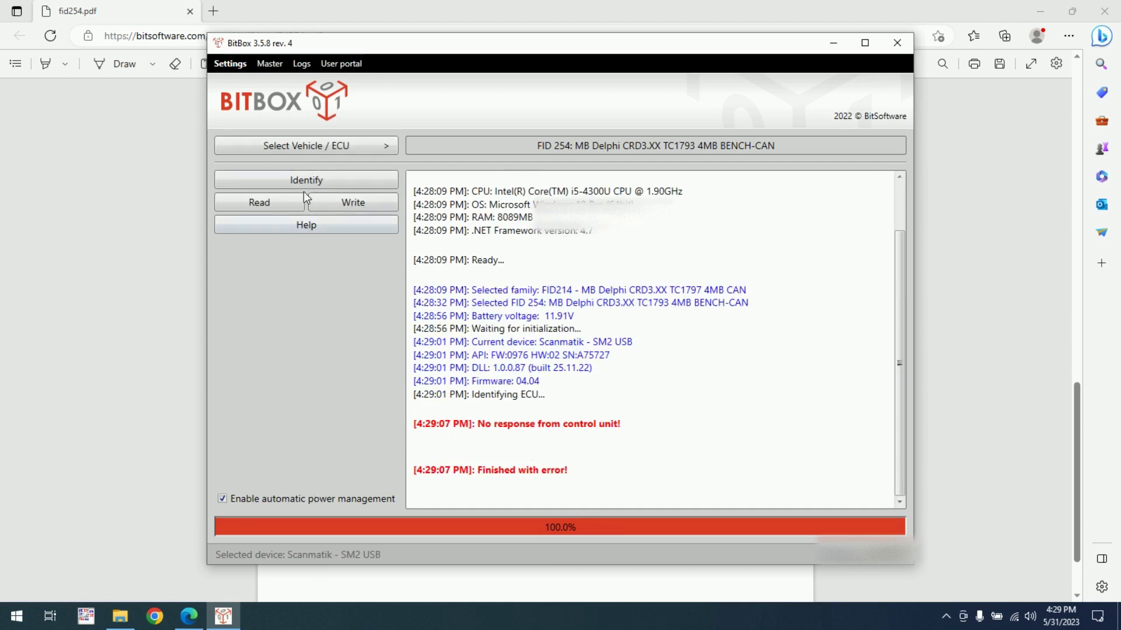
Search the ECU list for CR and select FID 214, MB Delphi CRD3.XX TC1797 4MB CAN
click(313, 147)
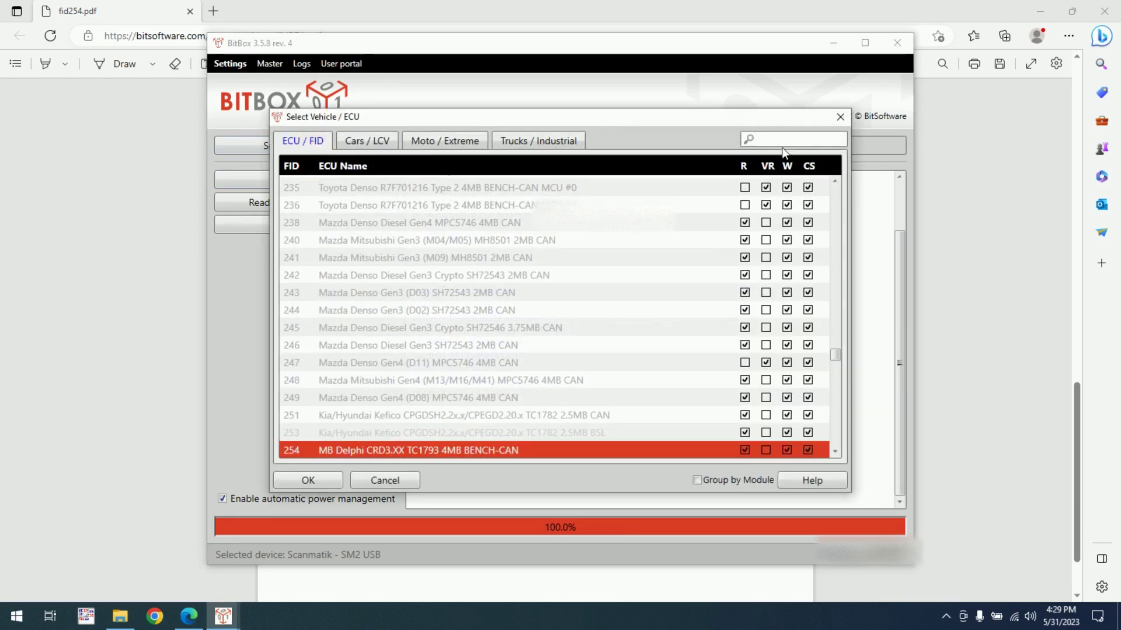
click(778, 140)
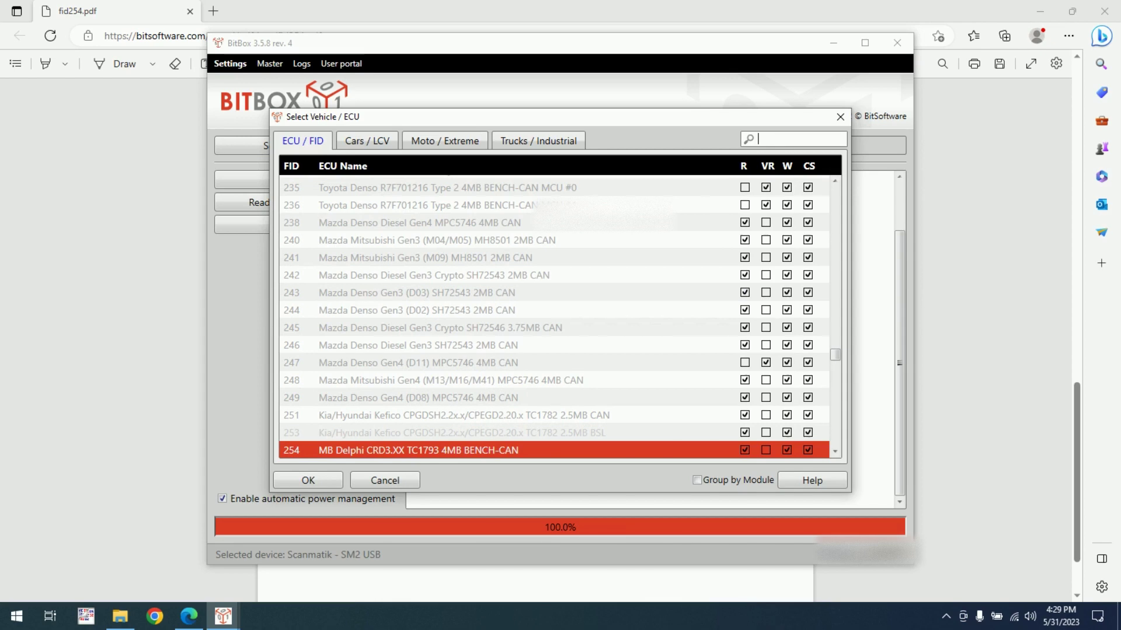
text(CR)
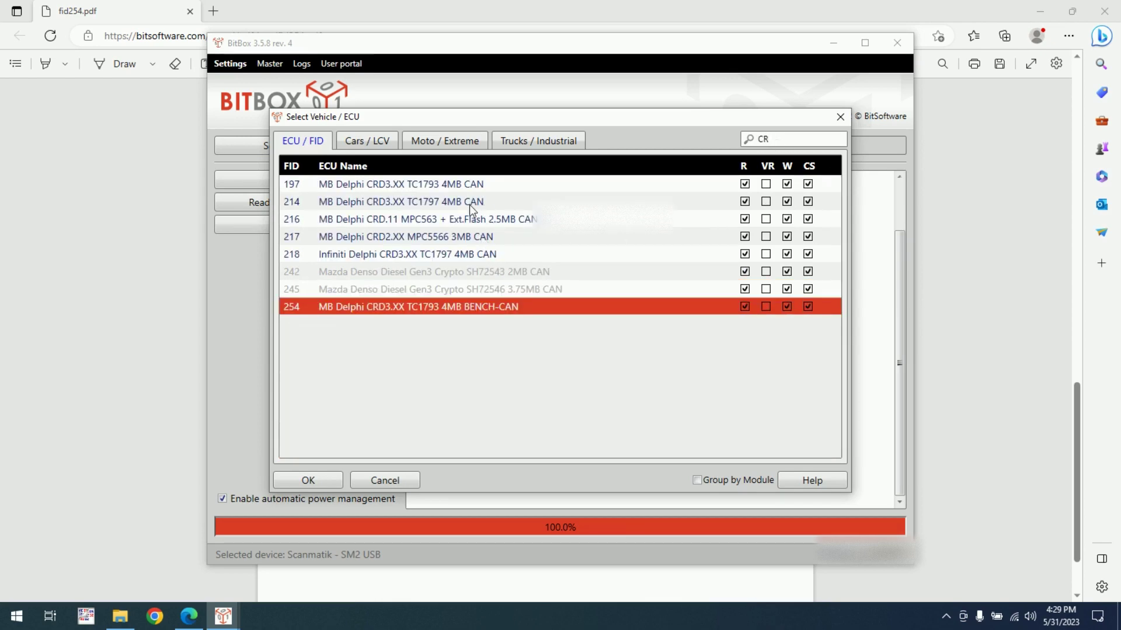
click(469, 202)
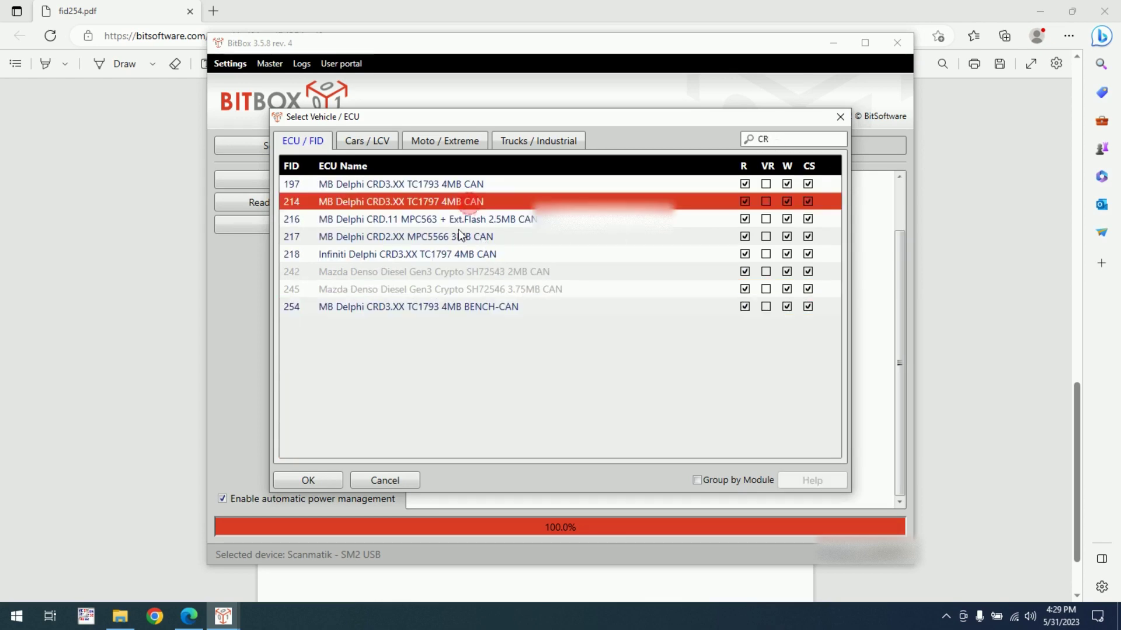
click(325, 485)
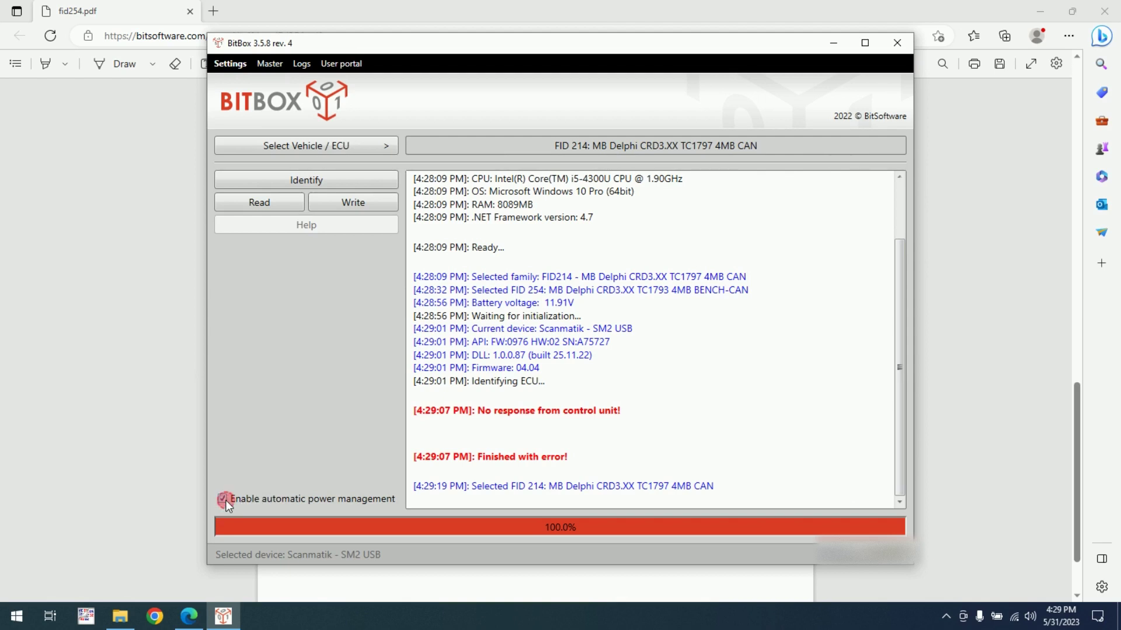
Try to identify the ECU with automatic power management disabled, and highlight the response line in the log
click(290, 178)
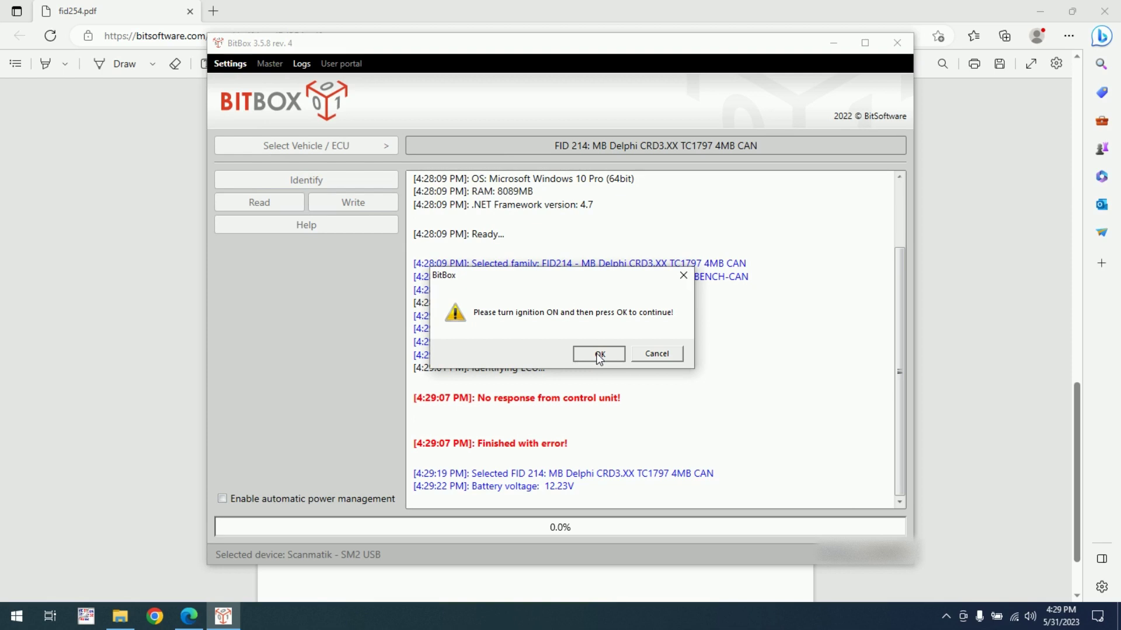
click(599, 355)
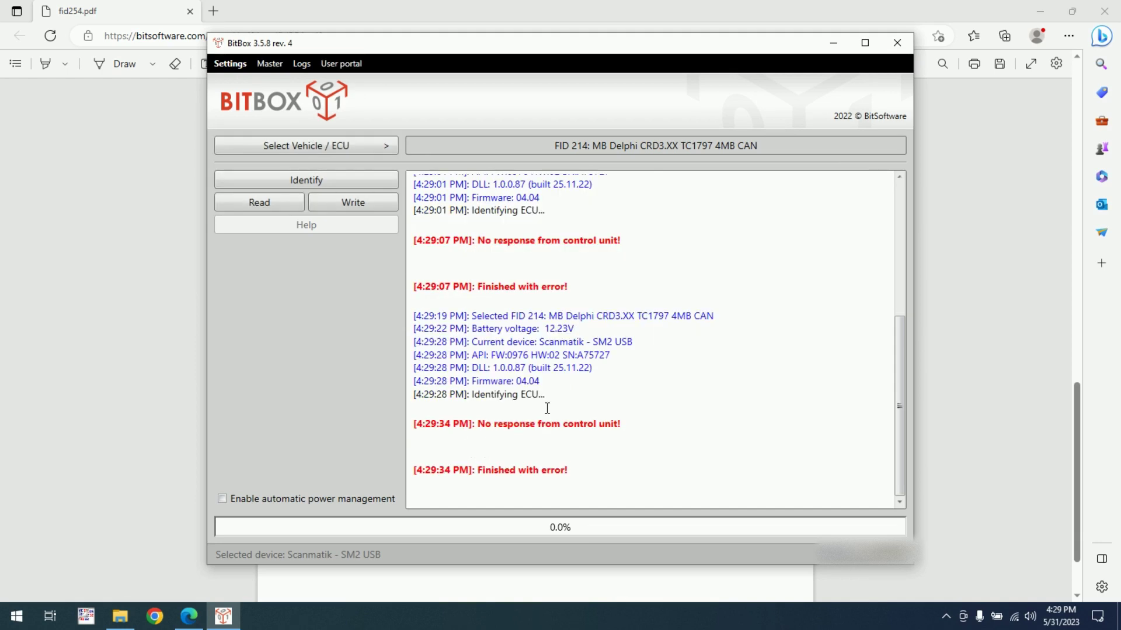
drag(482, 425, 648, 426)
click(672, 442)
Identify the ECU with automatic power management enabled again, and read its memory
click(302, 182)
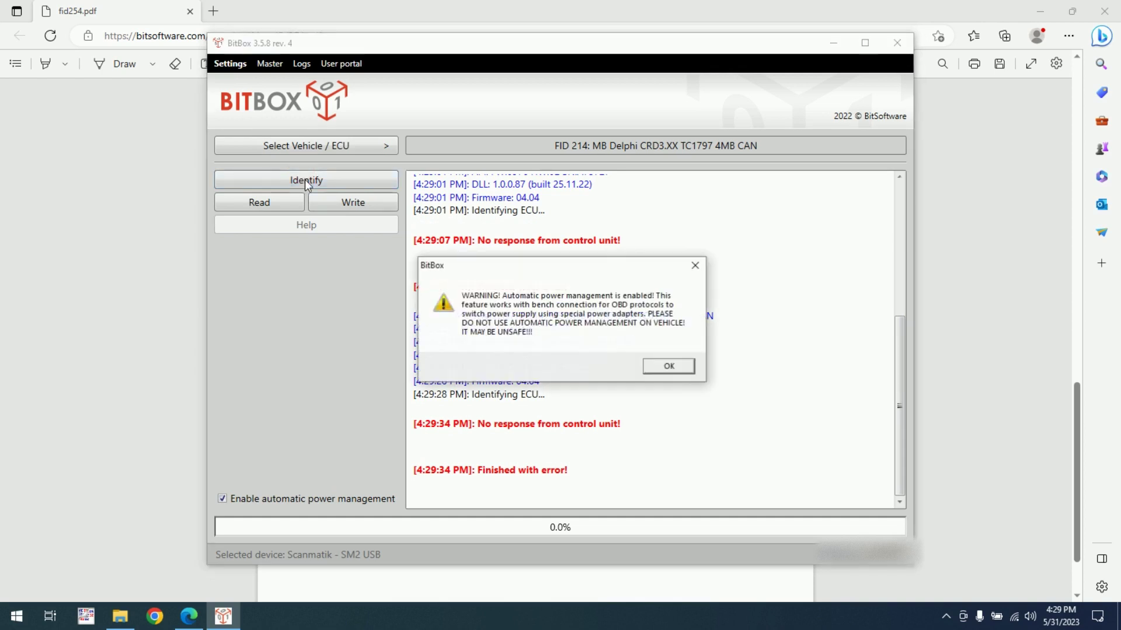
click(667, 369)
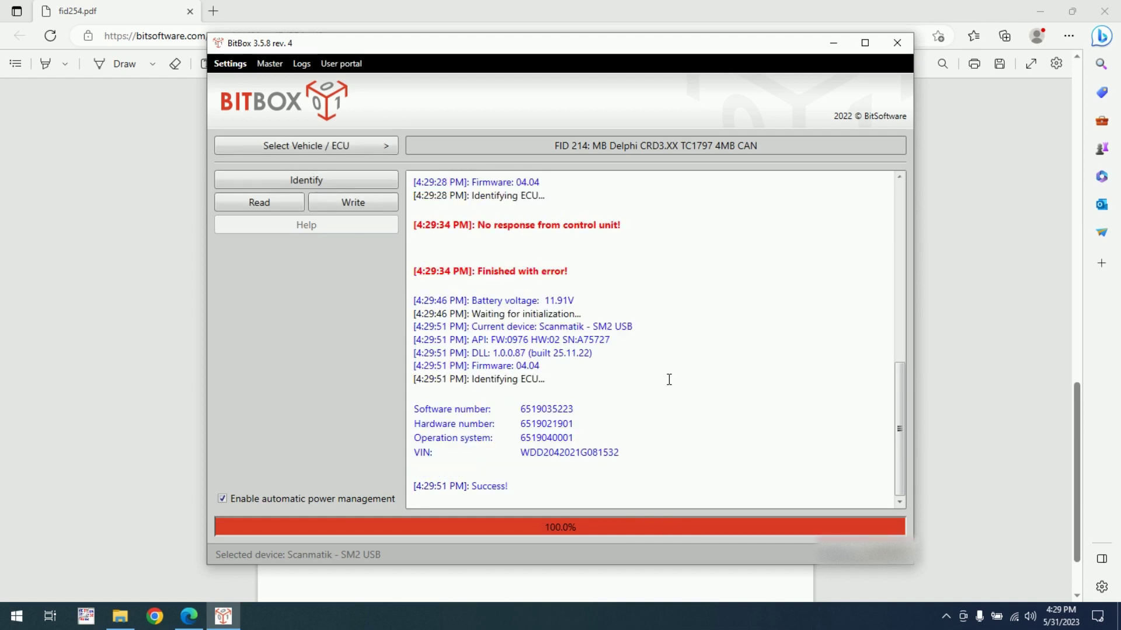
click(251, 206)
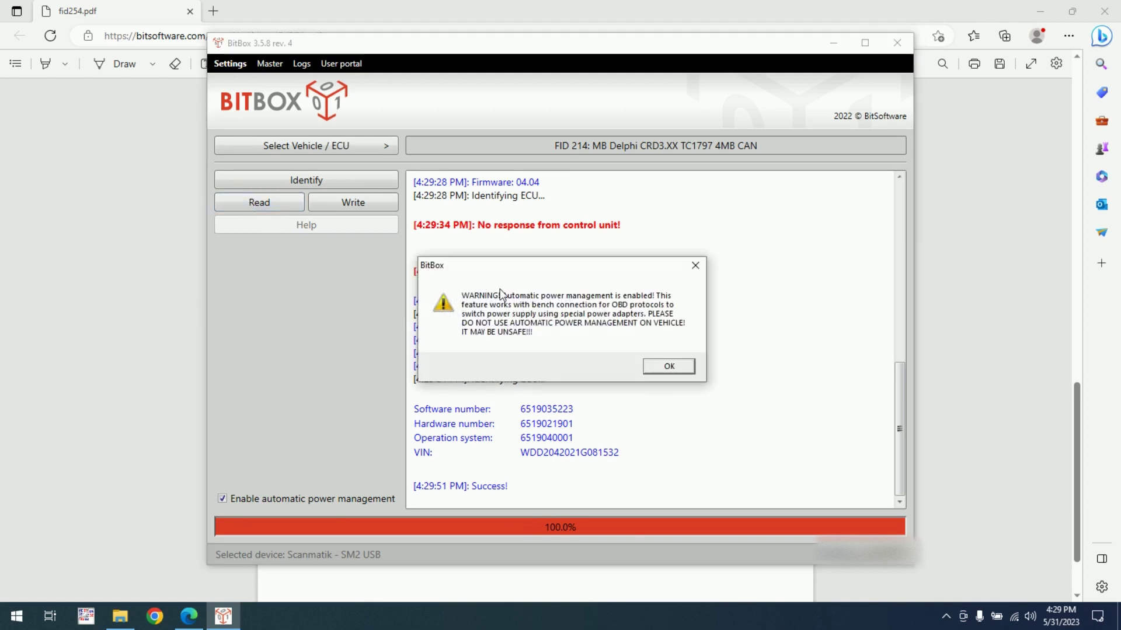
click(666, 366)
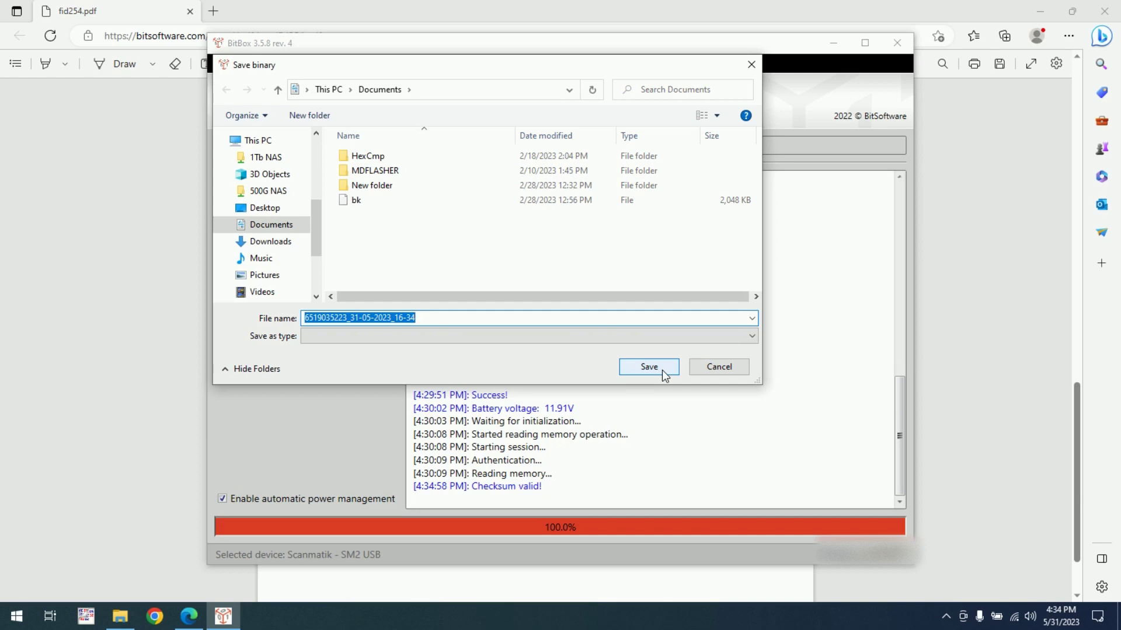
scroll(257, 233, down, 1)
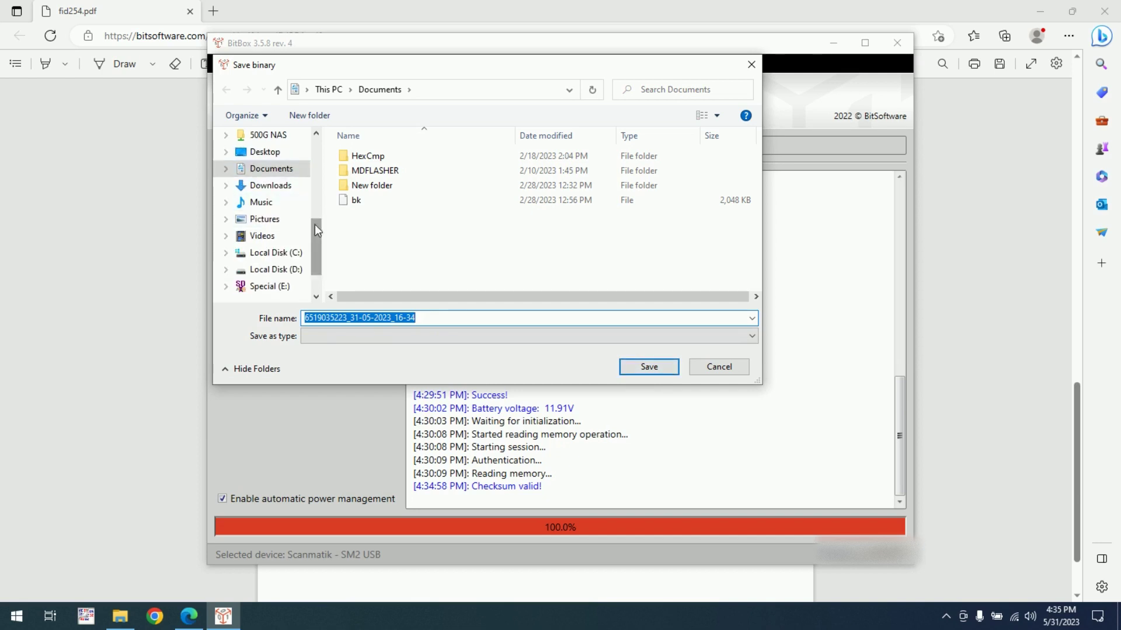
click(318, 115)
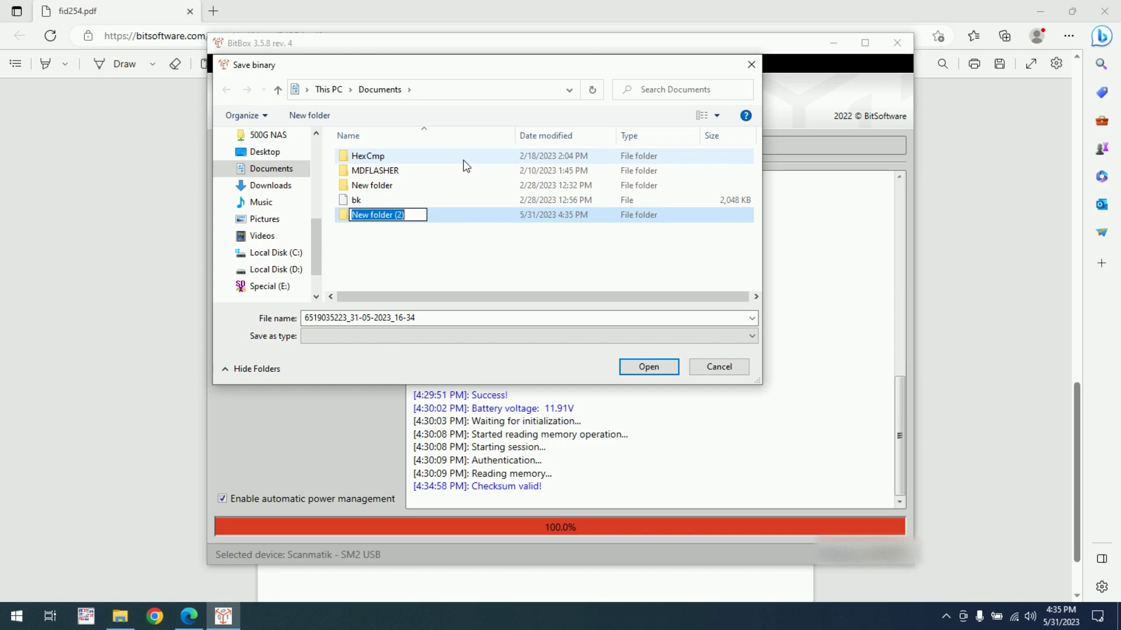
text(CRD3)
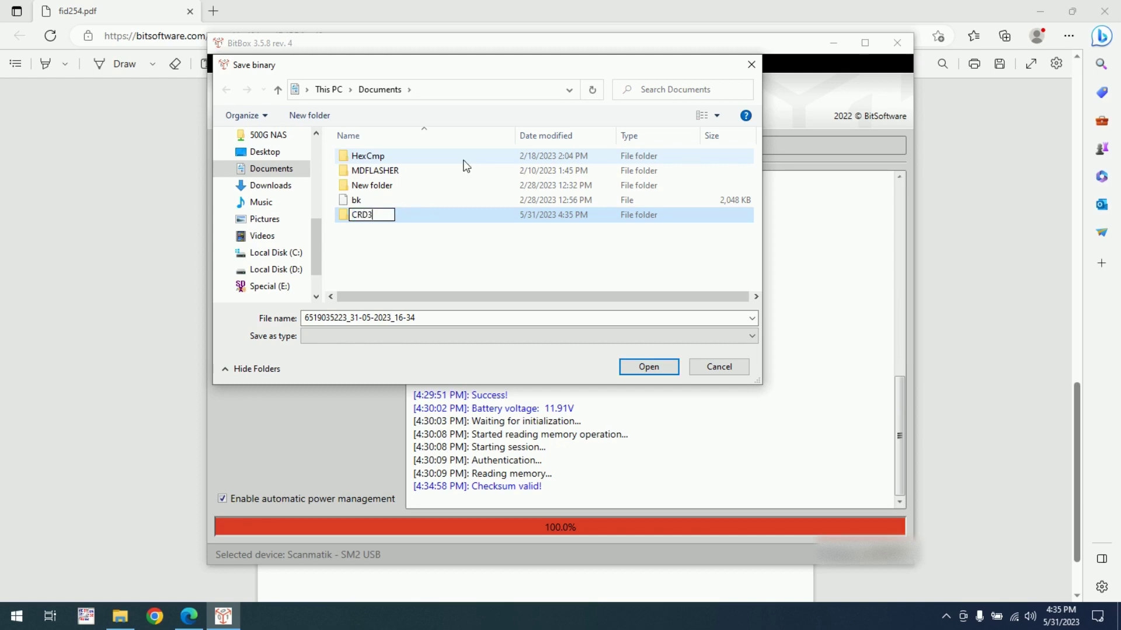
text(10)
key(Return)
key(Return)
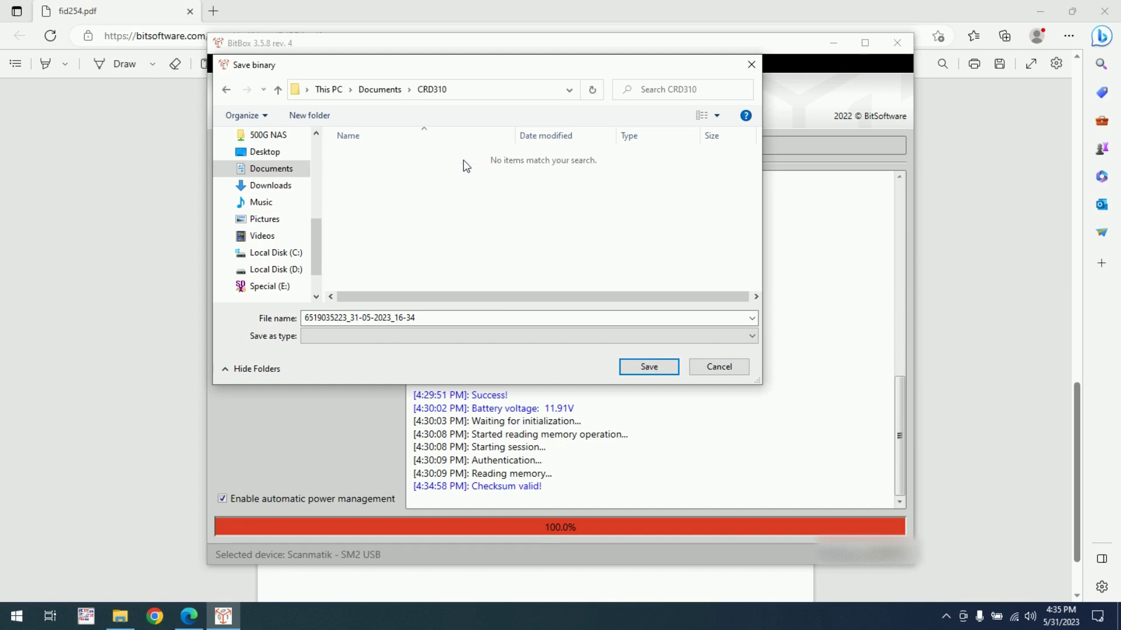
click(650, 367)
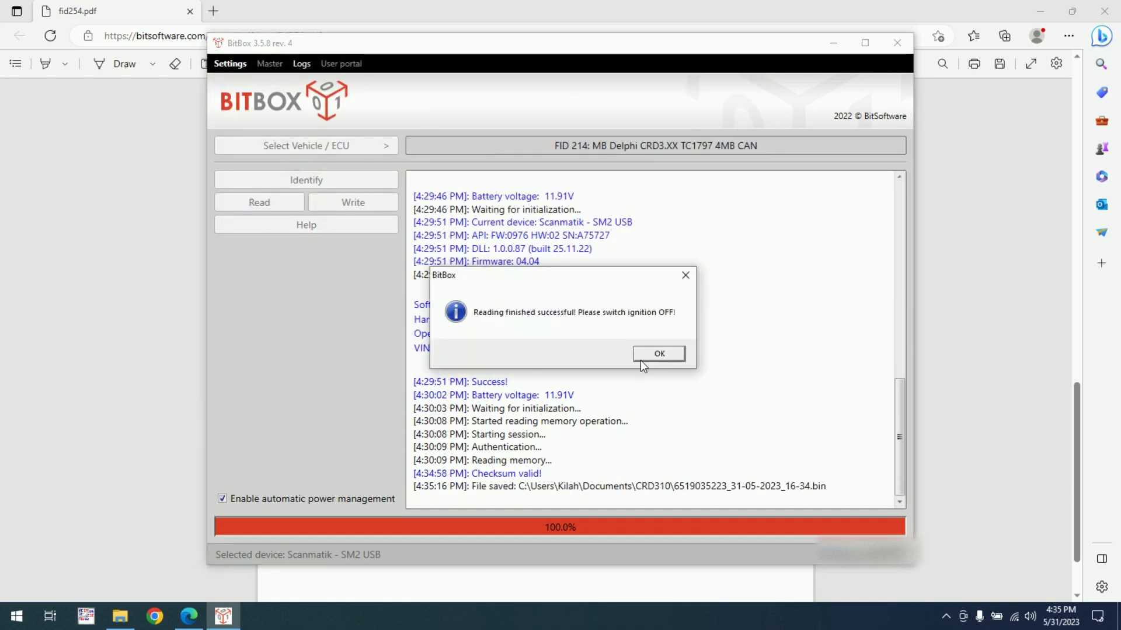
click(657, 355)
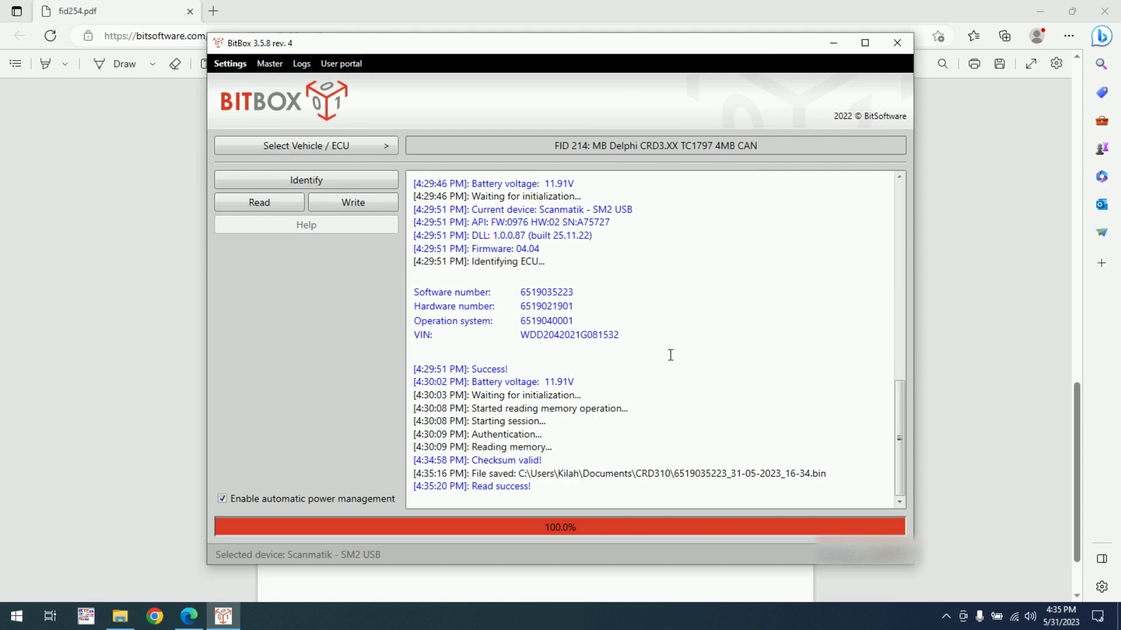
click(983, 613)
click(947, 615)
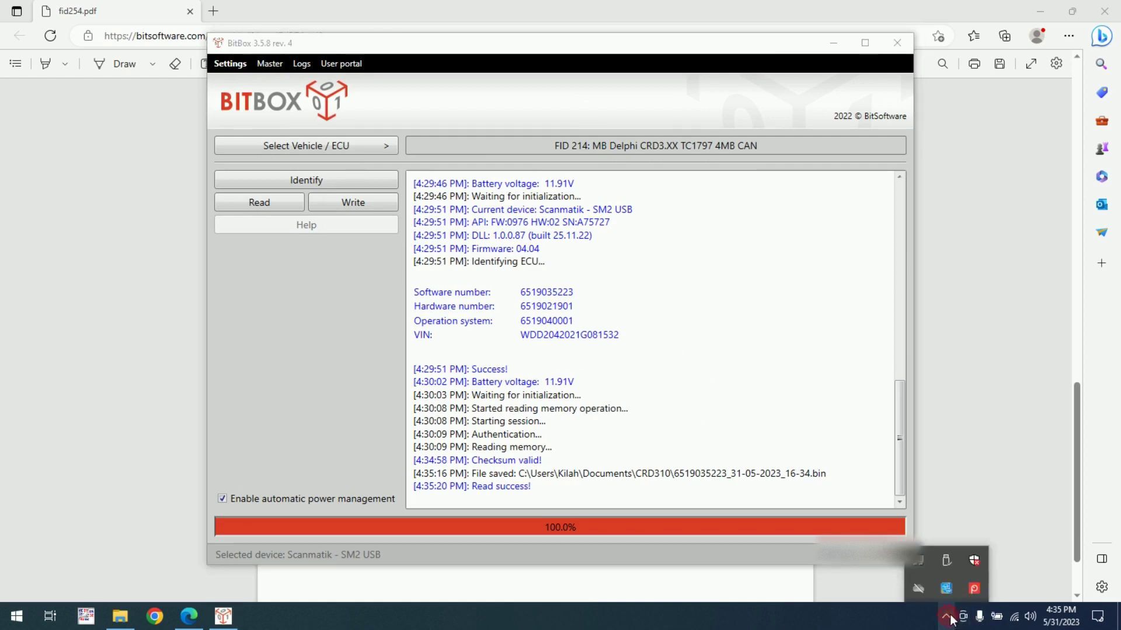
click(797, 383)
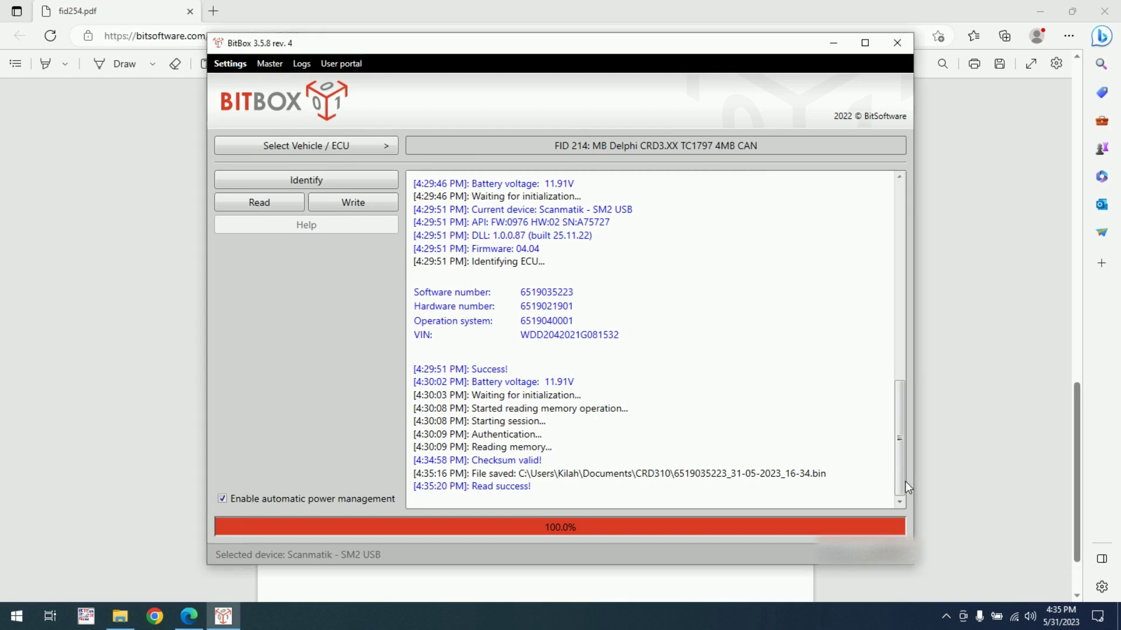
right_click(951, 618)
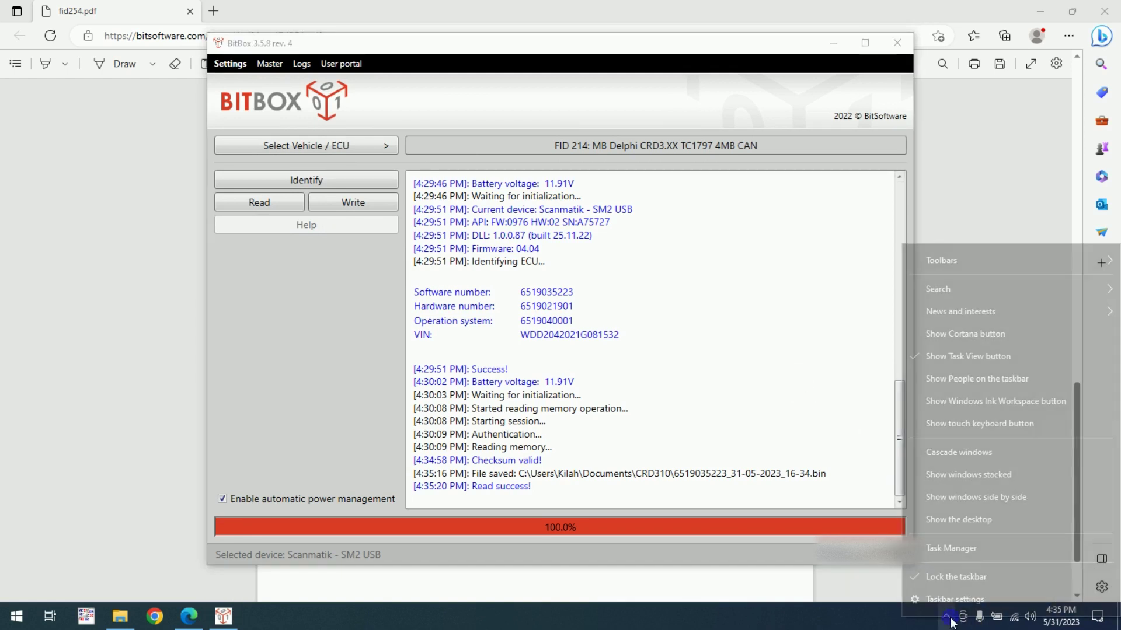
click(954, 622)
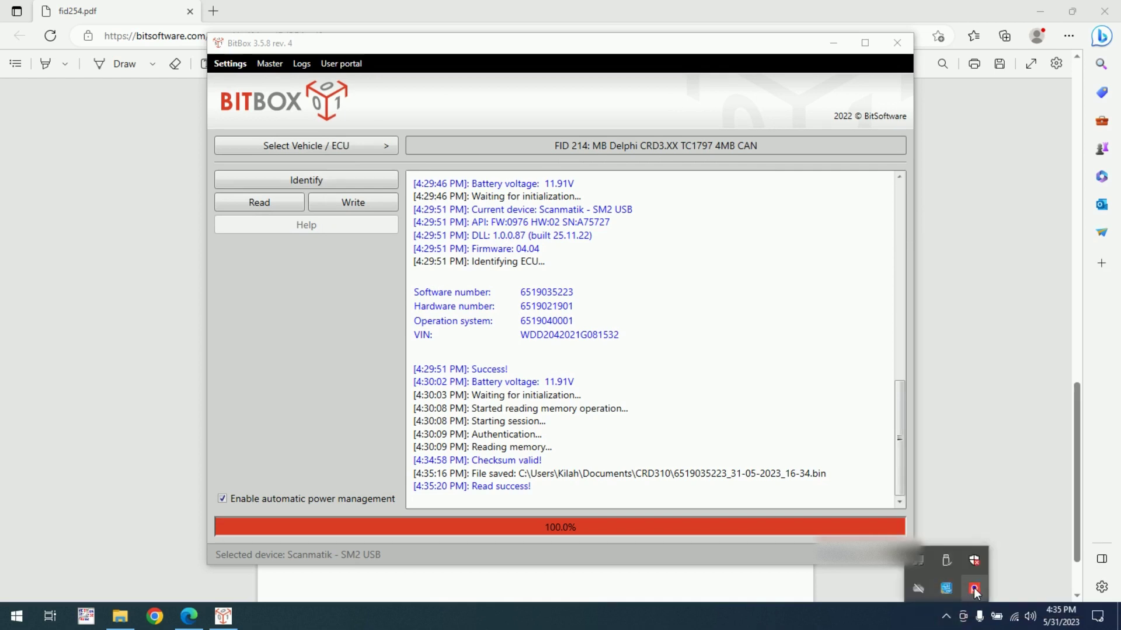
right_click(974, 588)
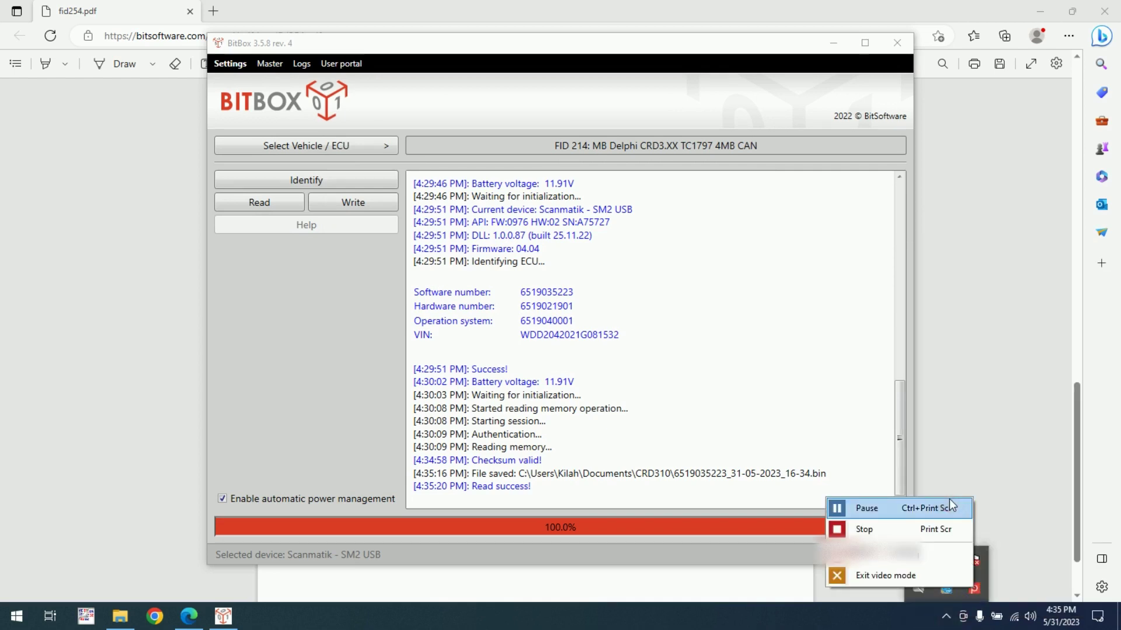
click(949, 500)
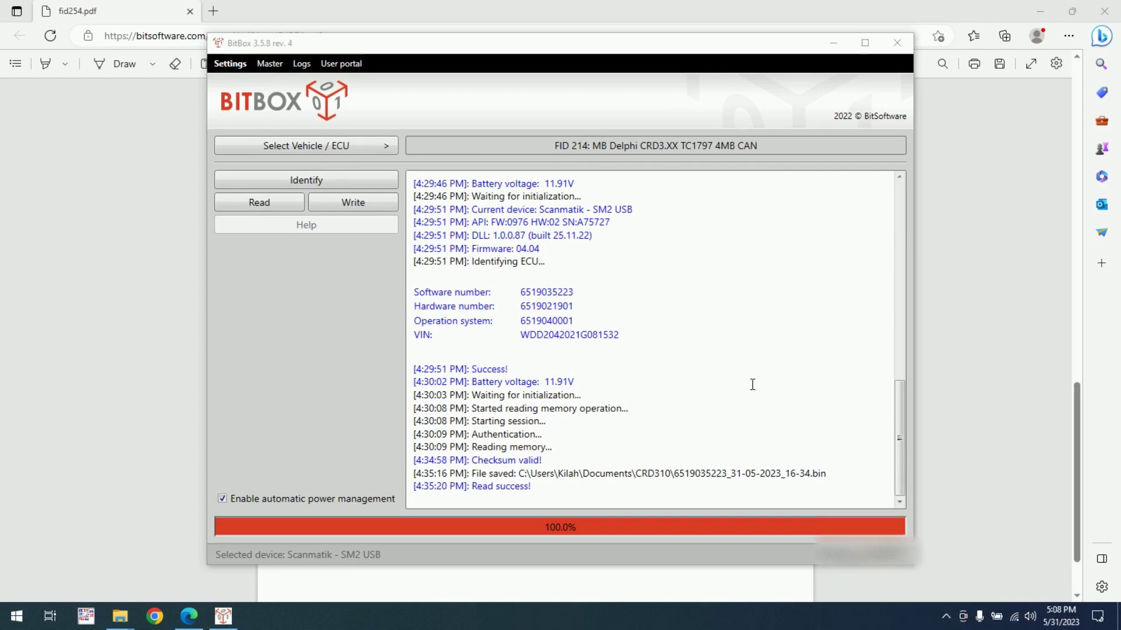
click(751, 382)
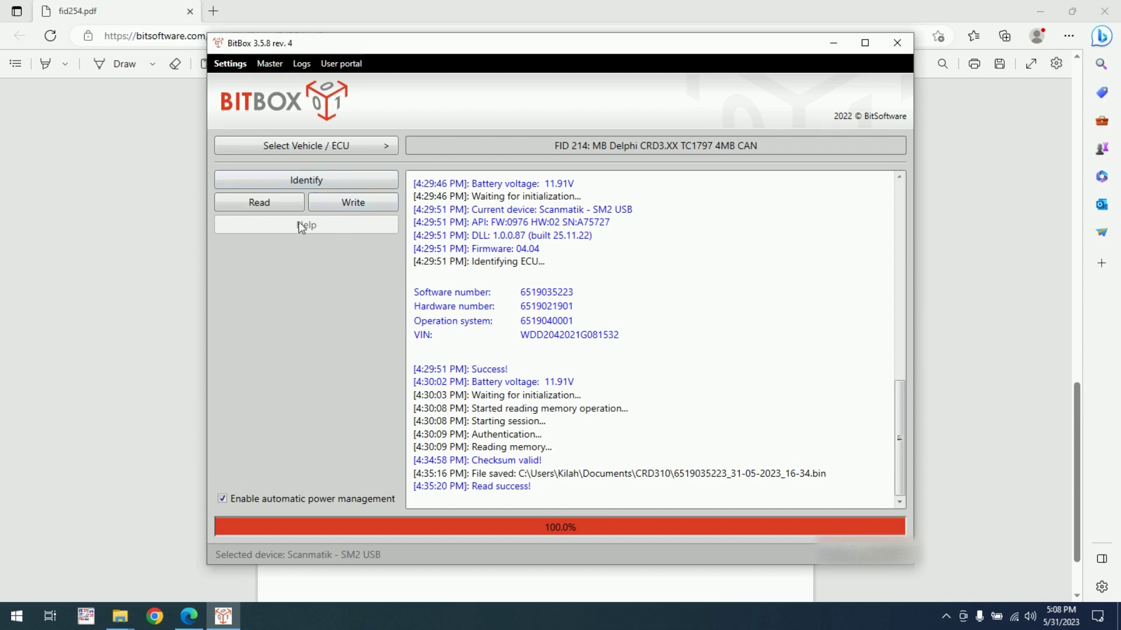
click(375, 205)
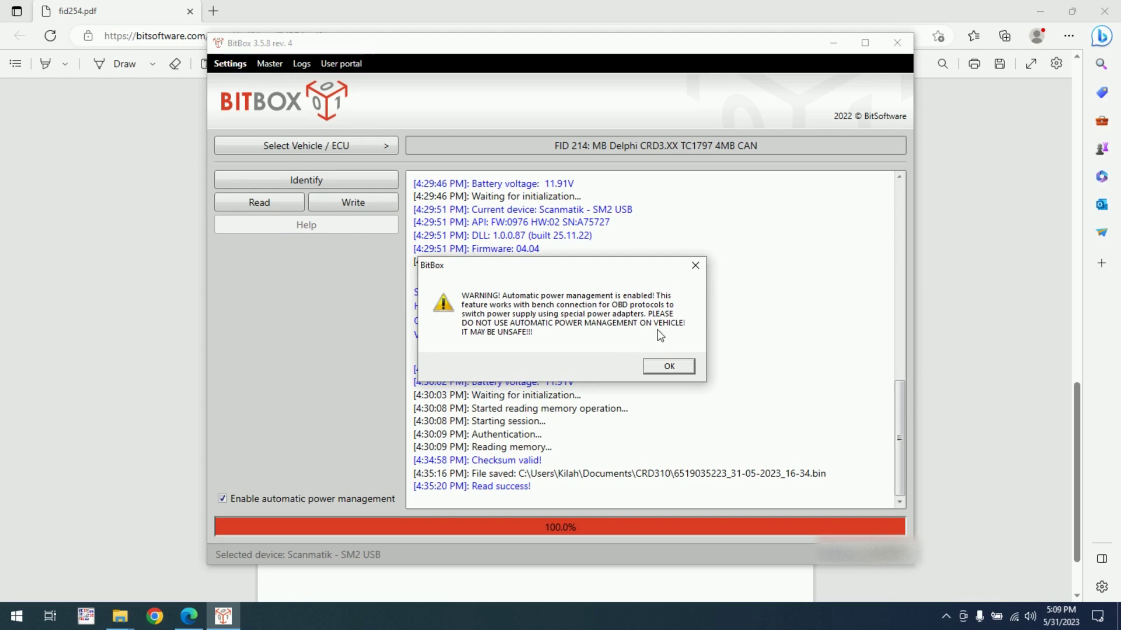
click(663, 369)
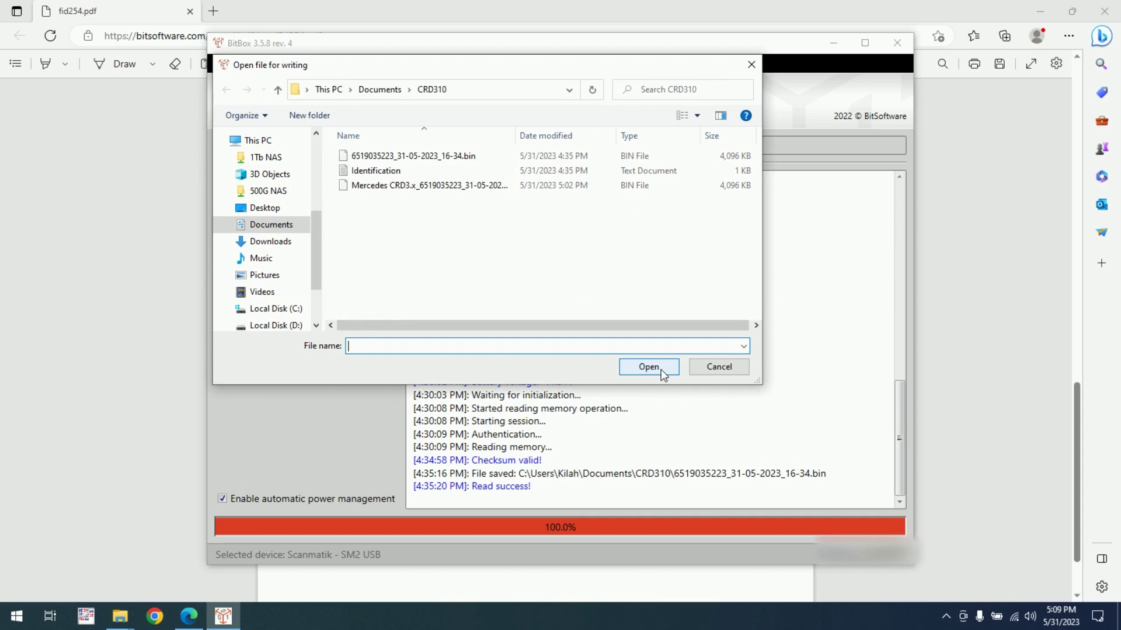
double_click(444, 186)
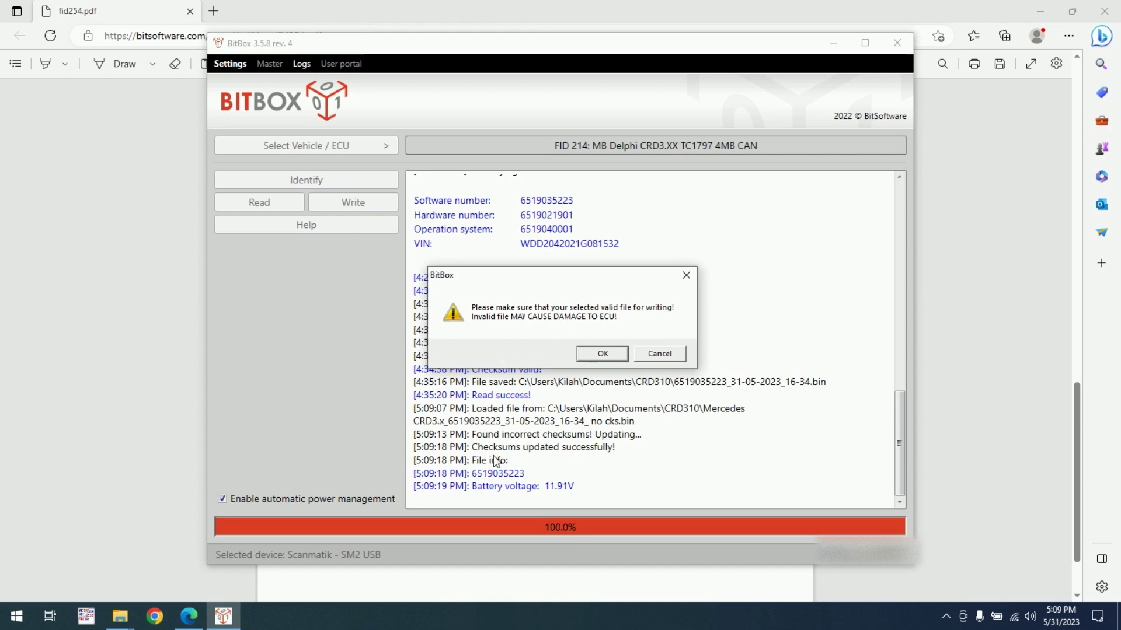
click(602, 353)
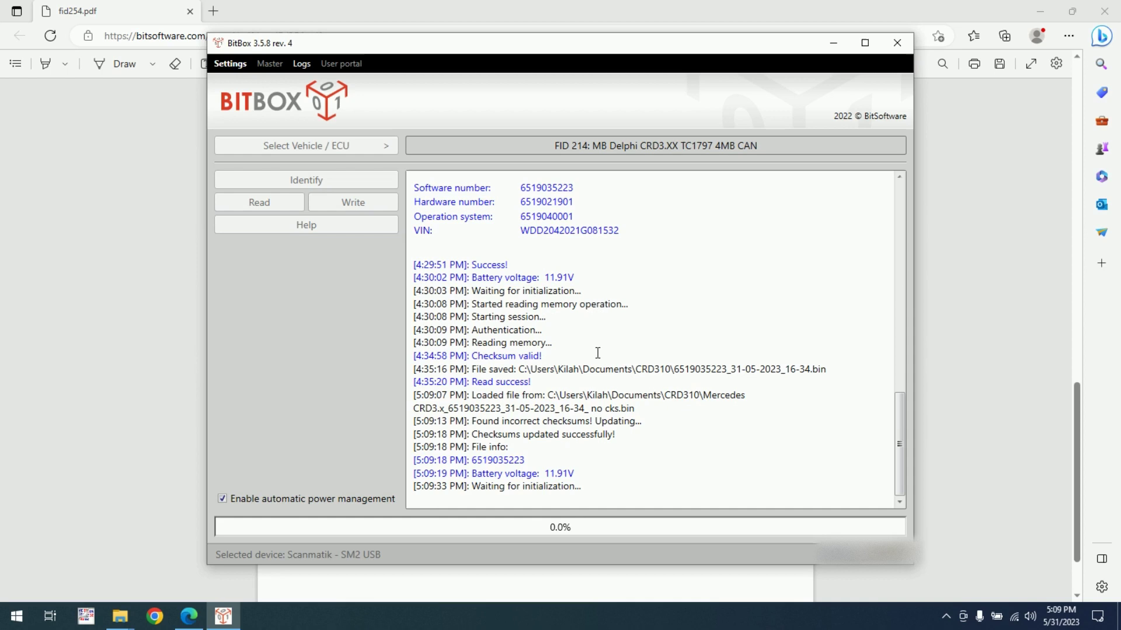